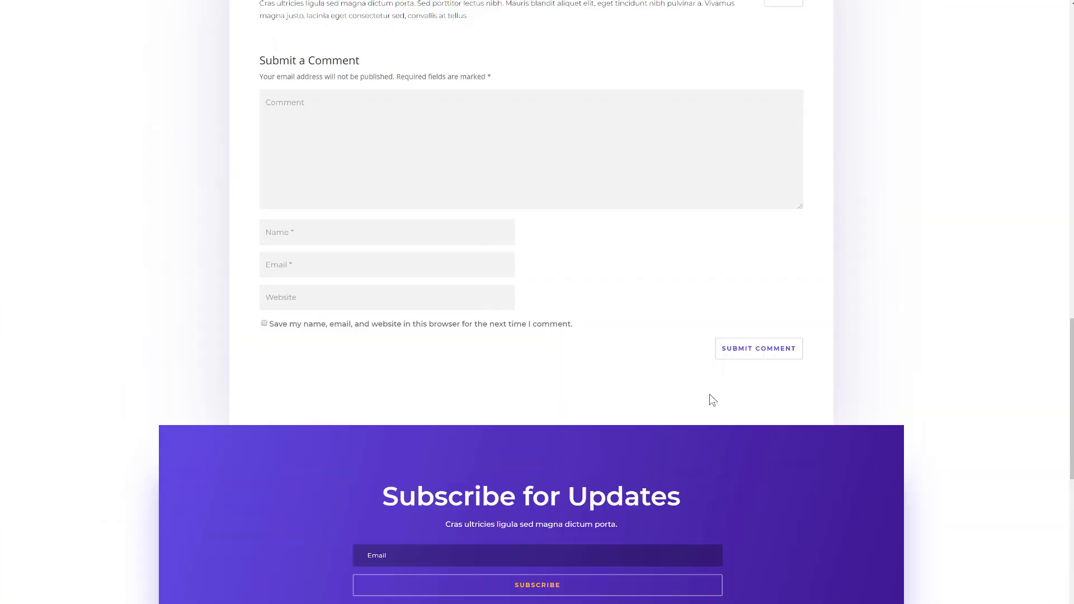
- Review the demo site's blog post, Patterned Pillows product and Architecture category page layouts
scroll(710, 394, "up", 13)
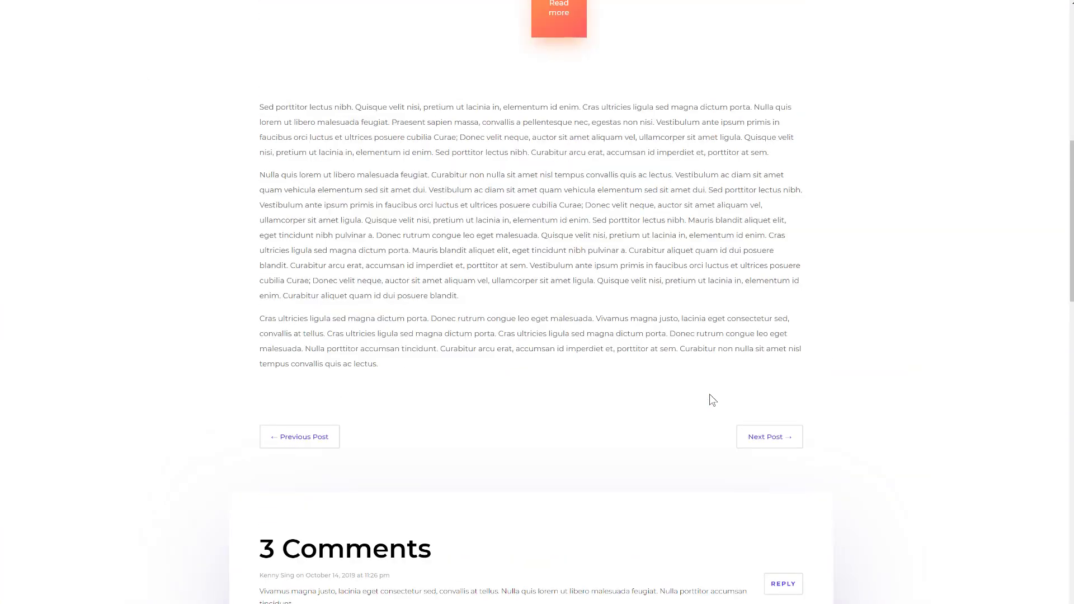
scroll(709, 393, "up", 2)
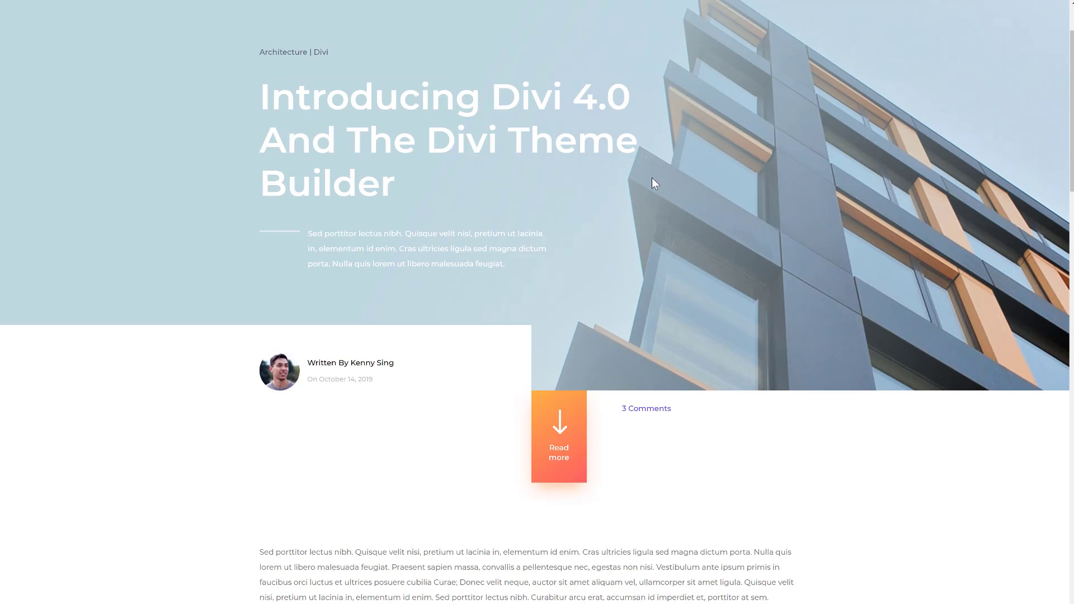
scroll(652, 178, "down", 14)
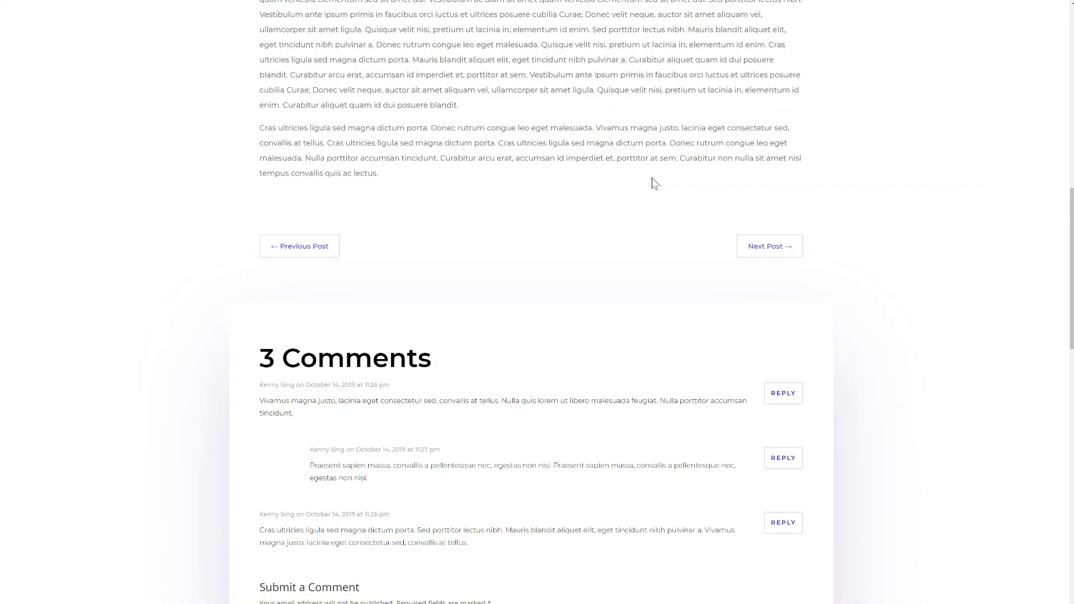
scroll(653, 183, "up", 11)
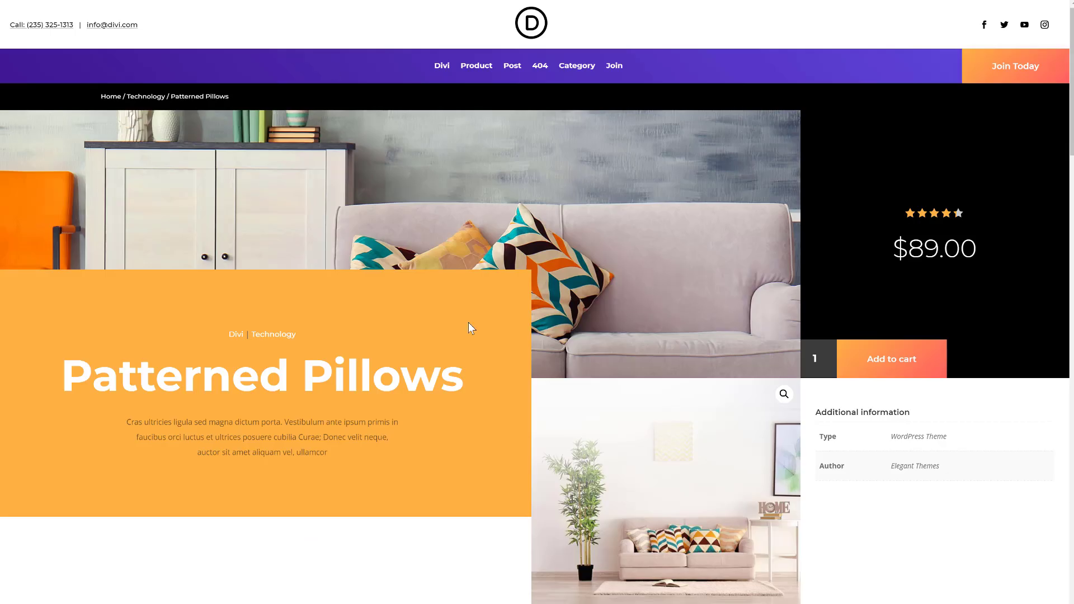
scroll(469, 324, "down", 15)
scroll(470, 327, "down", 15)
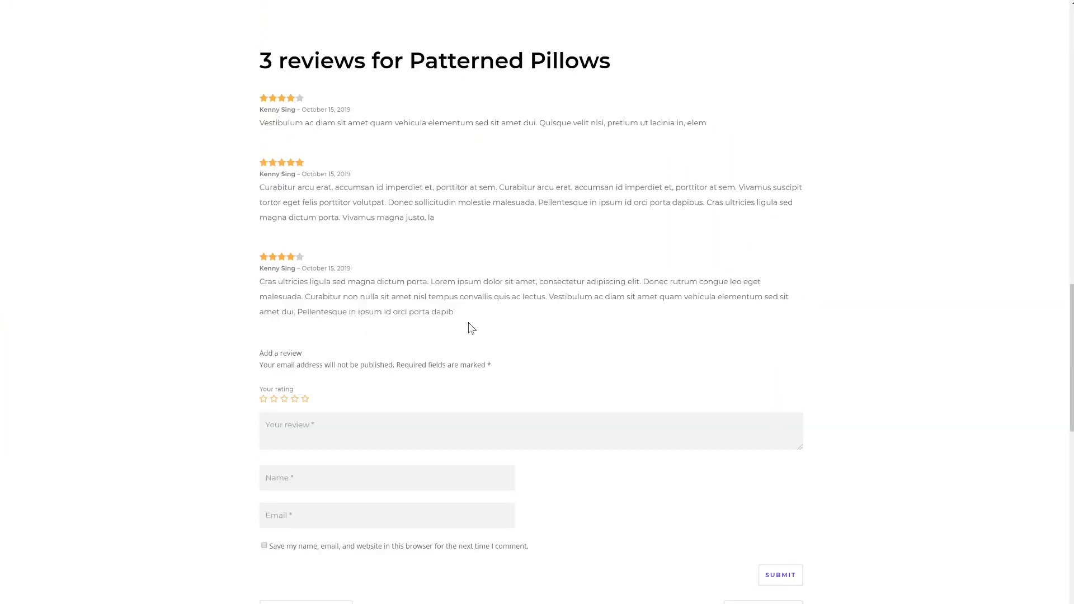
scroll(469, 323, "up", 15)
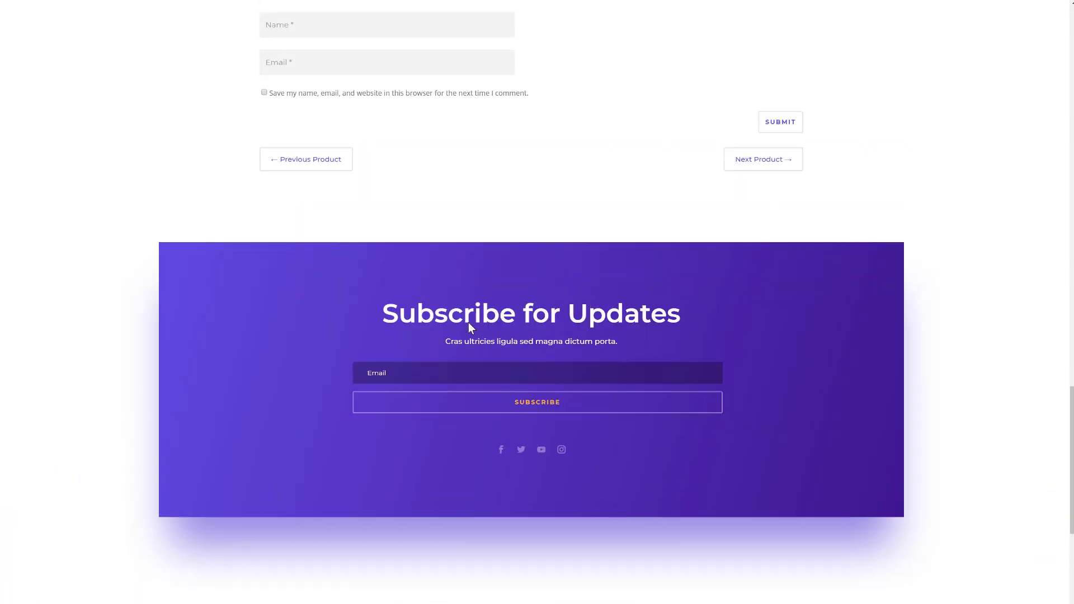
scroll(469, 324, "up", 5)
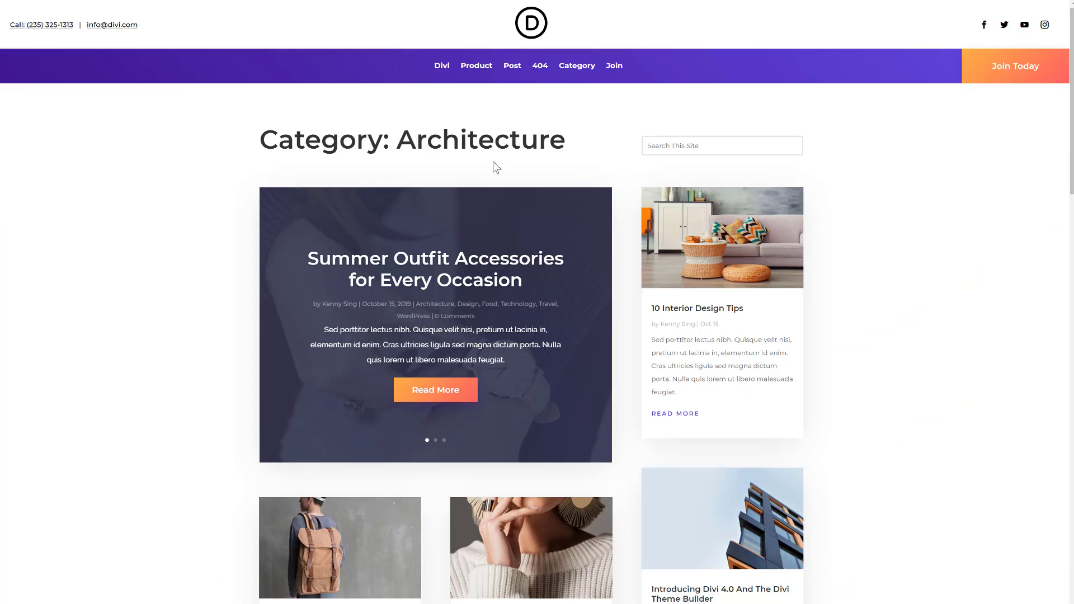
scroll(494, 167, "down", 8)
scroll(494, 166, "down", 1)
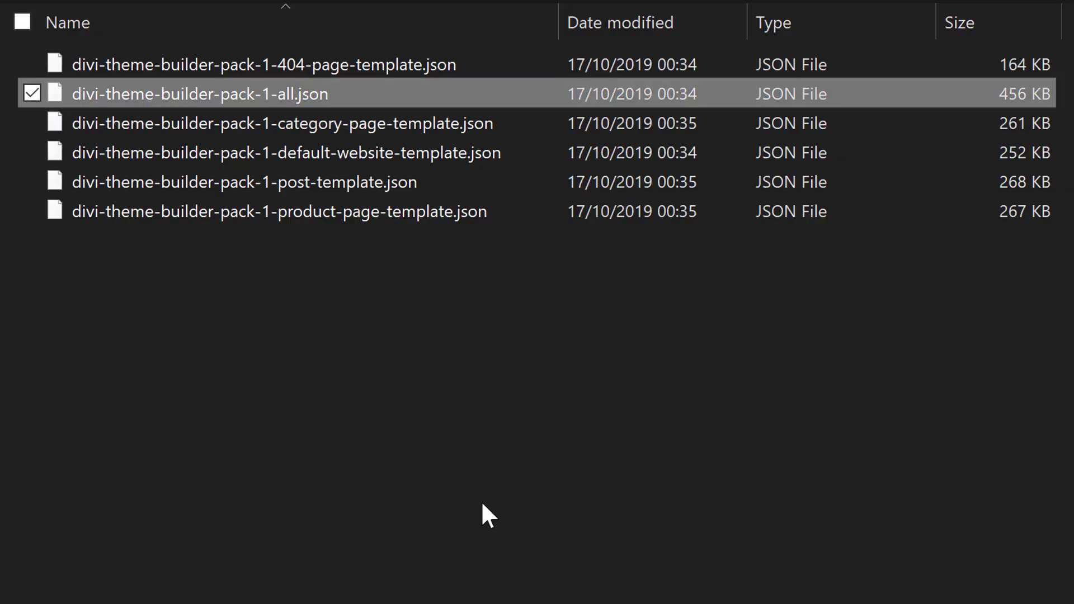
- Select divi-theme-builder-pack-1-all.json in the template pack folder
left_click(483, 504)
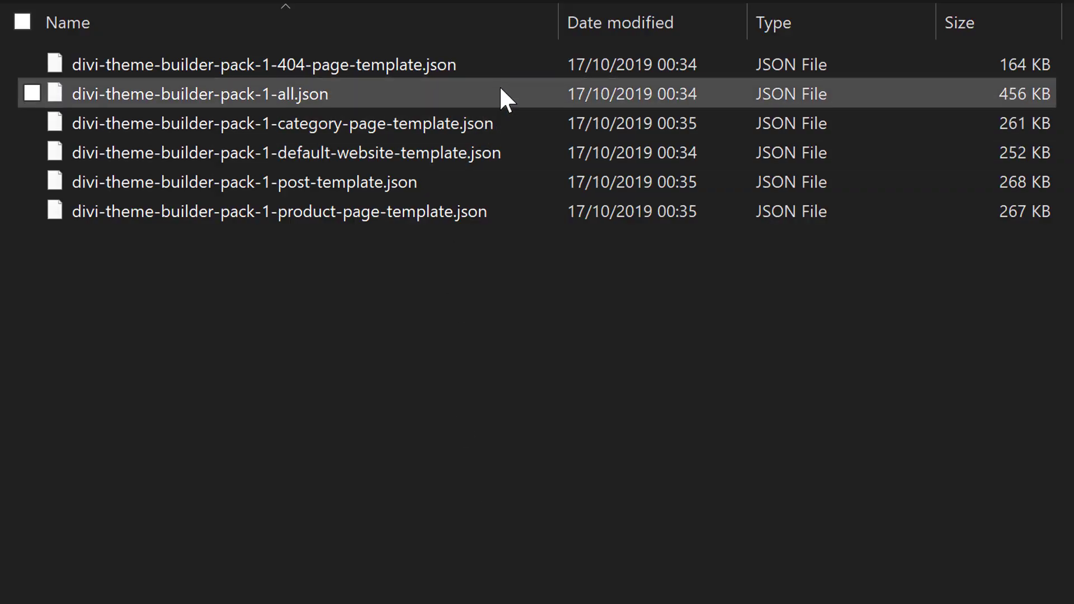
left_click(501, 90)
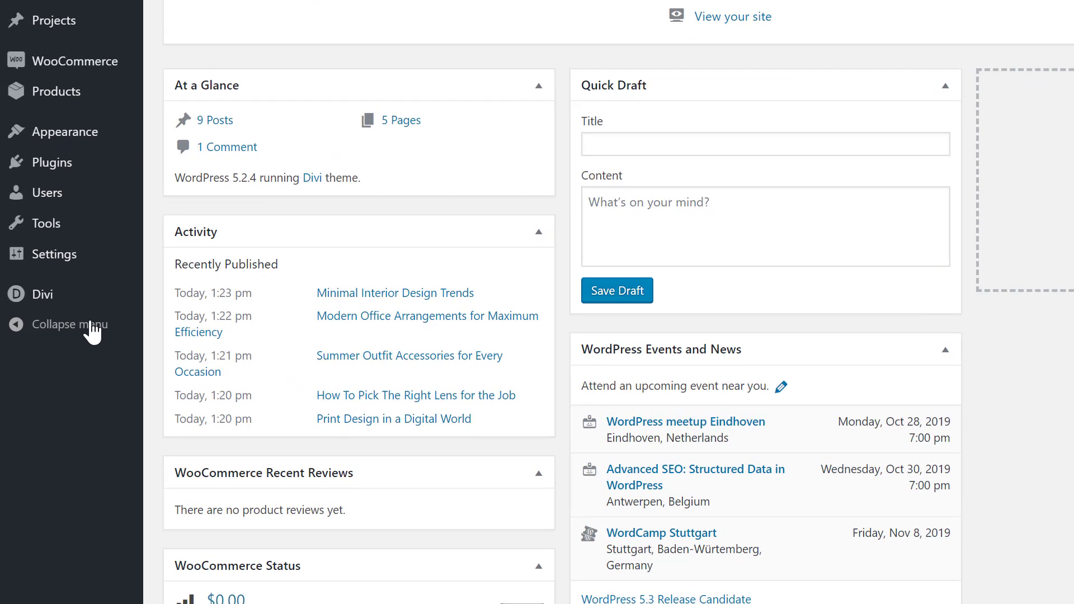
- Import divi-theme-builder-pack-1-all.json into the Divi Theme Builder with both override options kept on, and save the changes
mouse_move(88, 304)
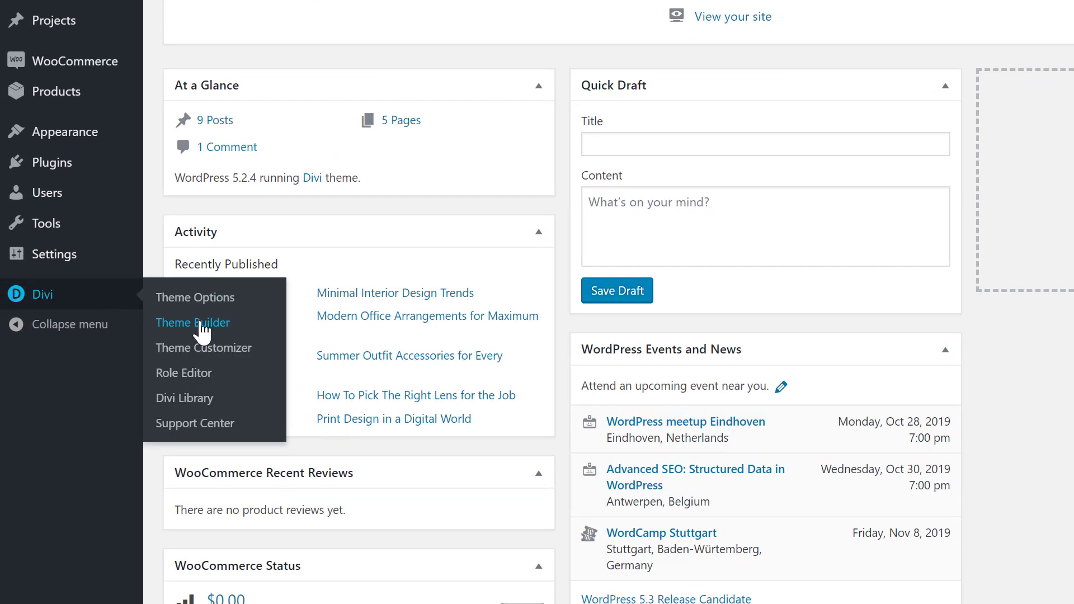
left_click(197, 324)
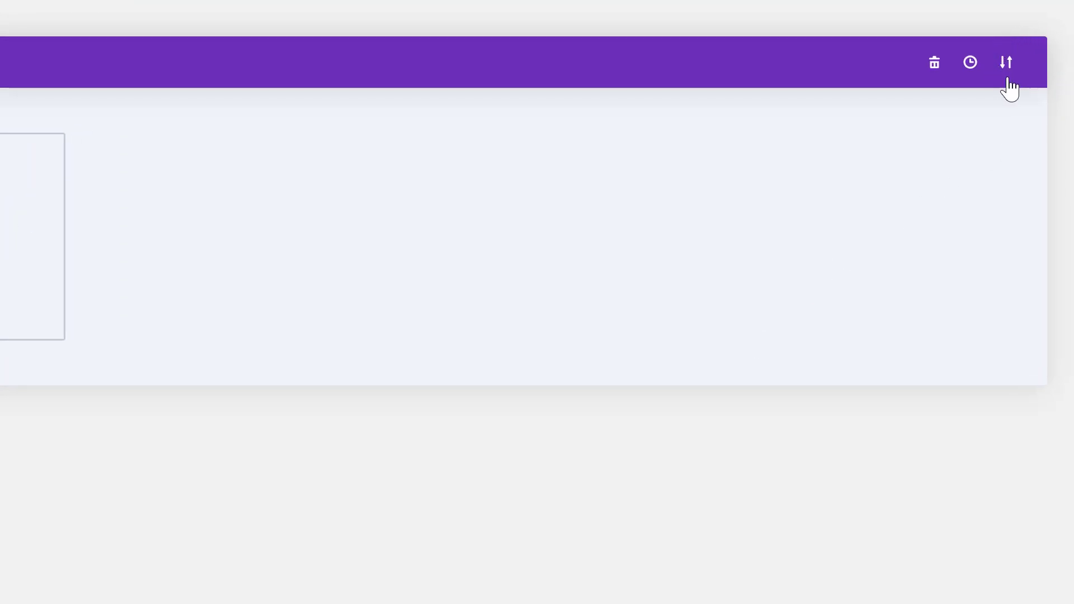
left_click(1053, 47)
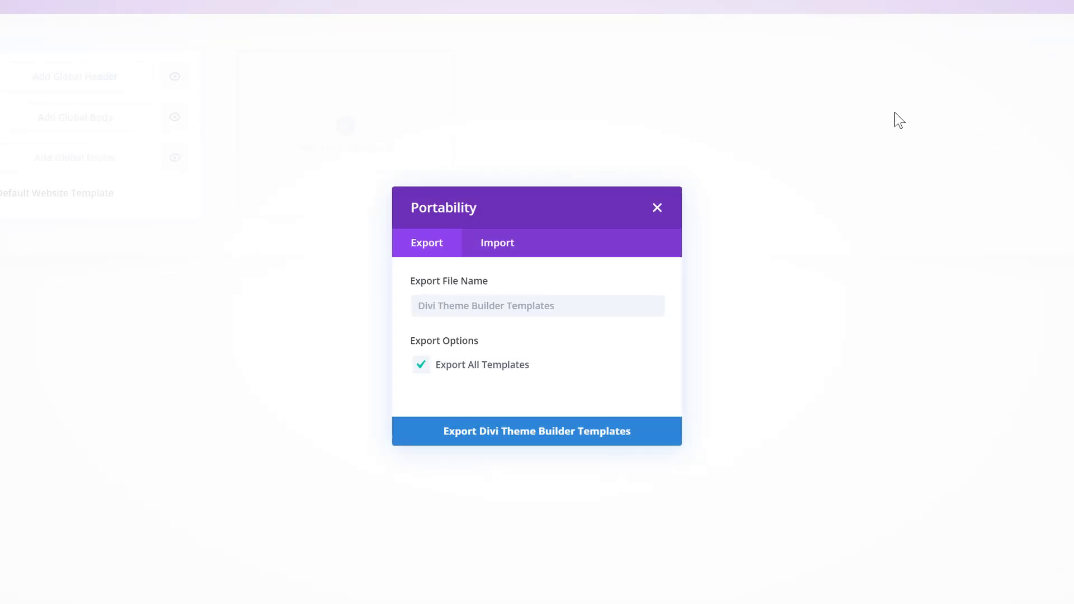
left_click(497, 245)
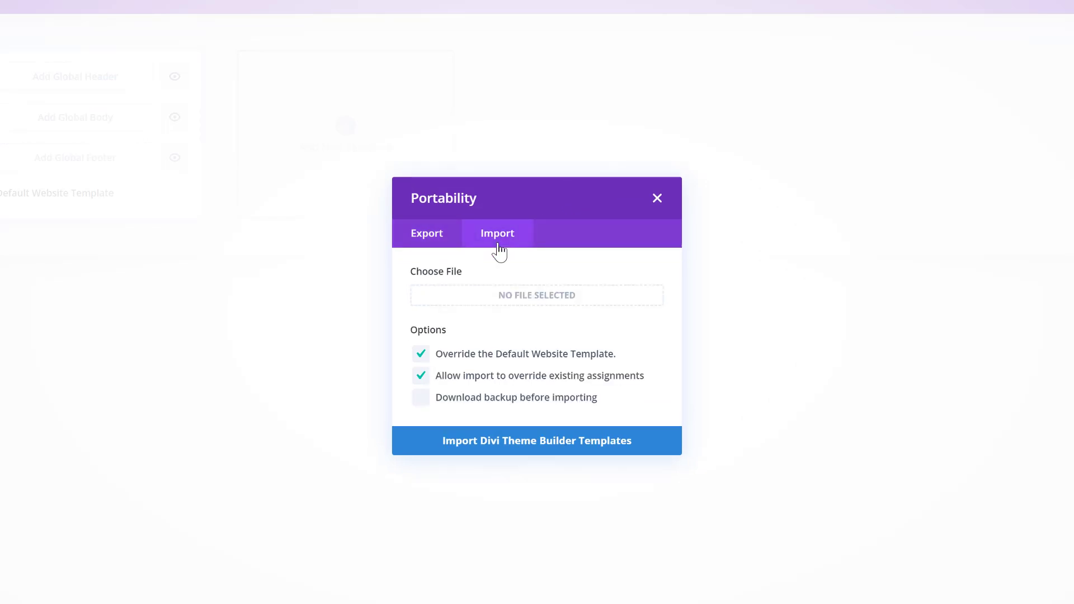
left_click(530, 292)
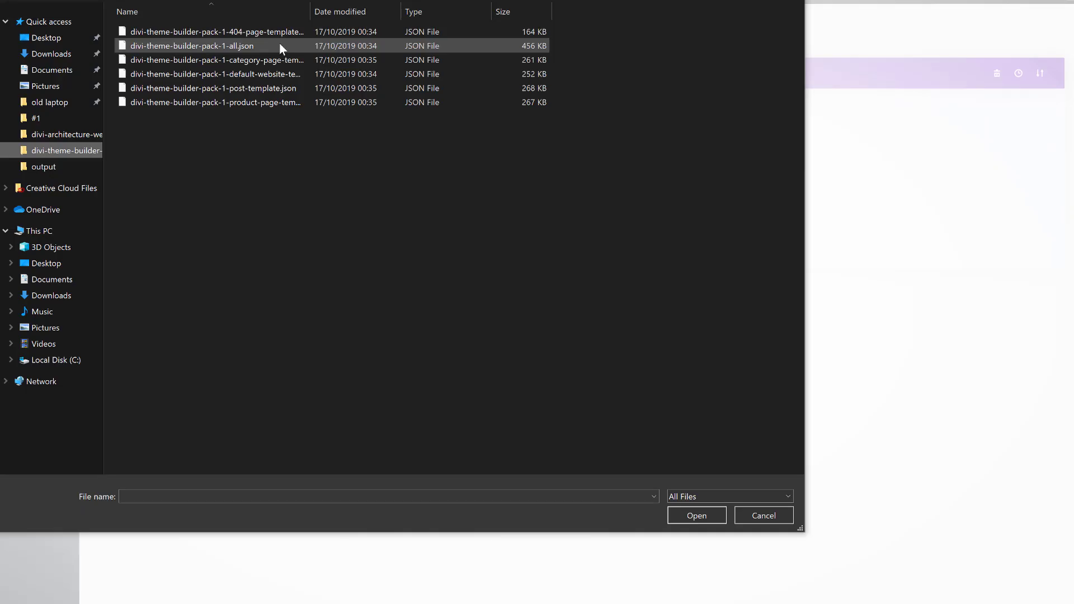
double_click(279, 46)
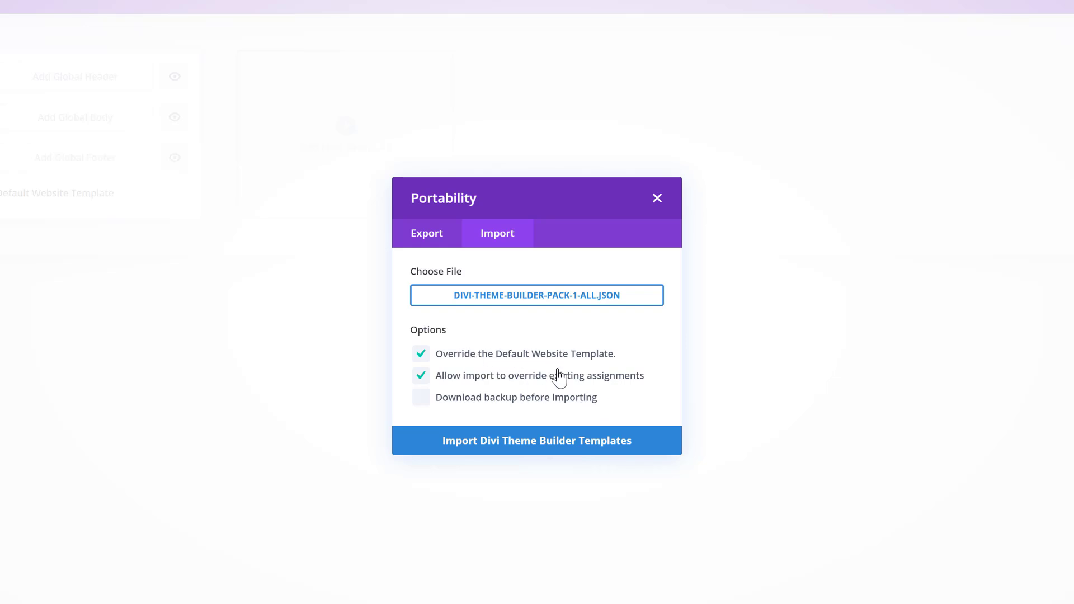
left_click(550, 448)
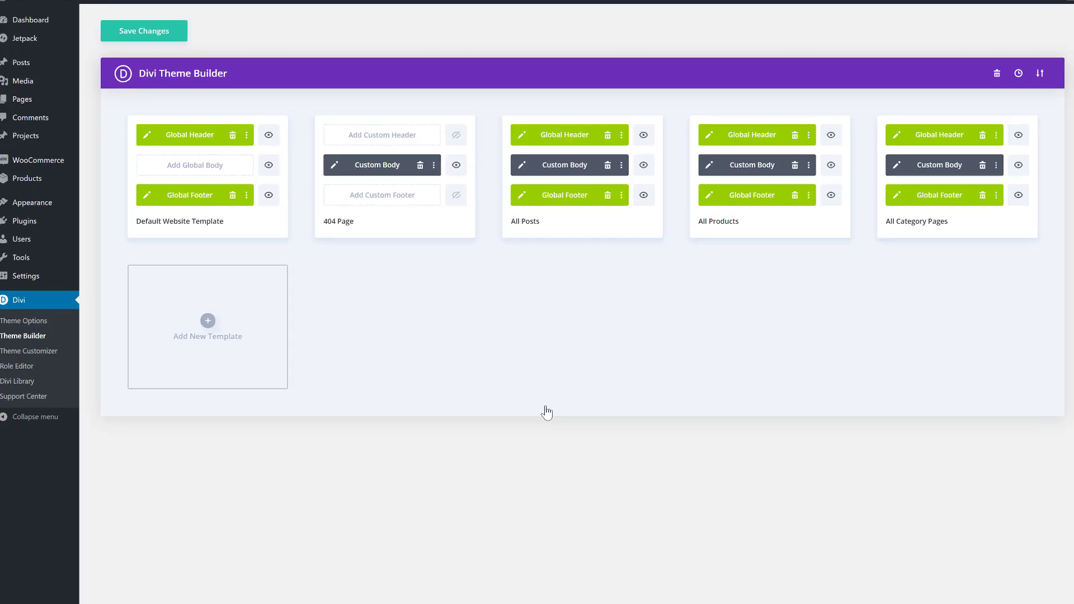
left_click(141, 33)
- Examine the published "Modern Office Arrangements for Maximum Efficiency" post down to its comments section, and open the post in the editor
mouse_move(52, 69)
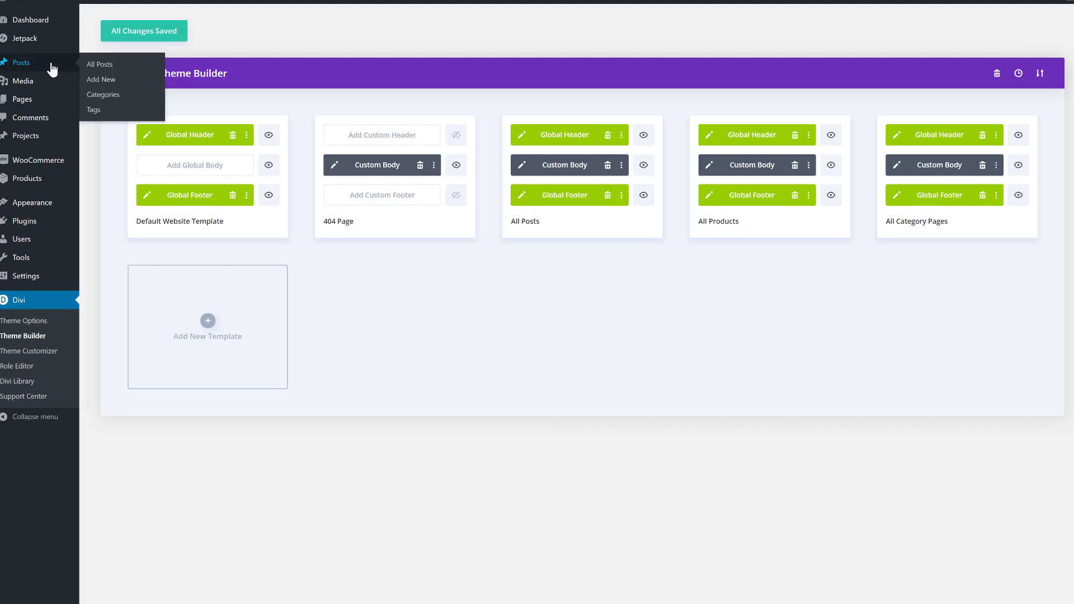
left_click(46, 64)
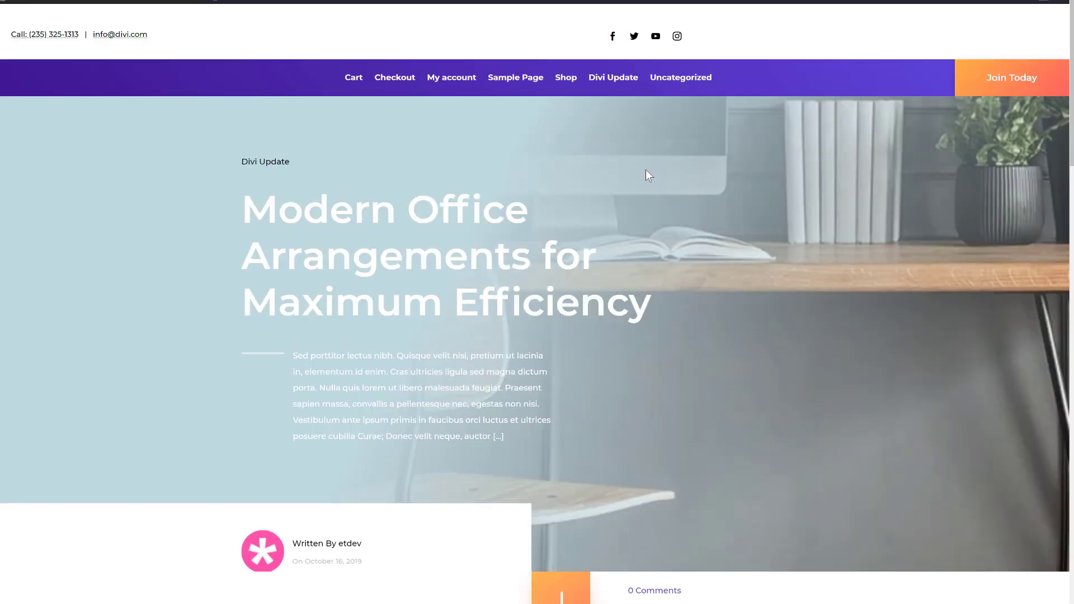
scroll(646, 169, "down", 4)
scroll(646, 170, "down", 15)
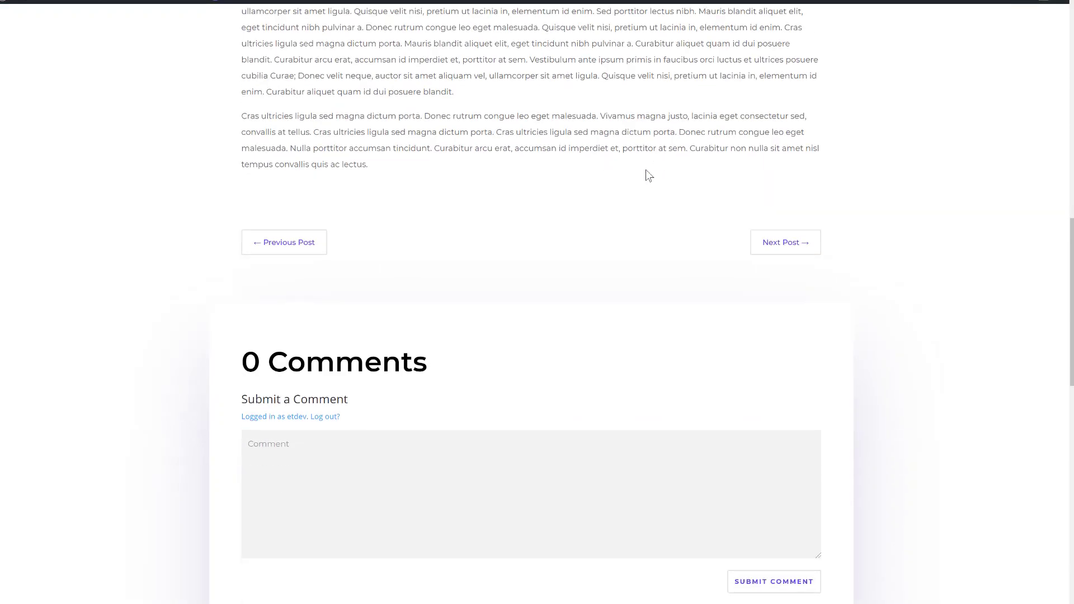
scroll(646, 169, "down", 8)
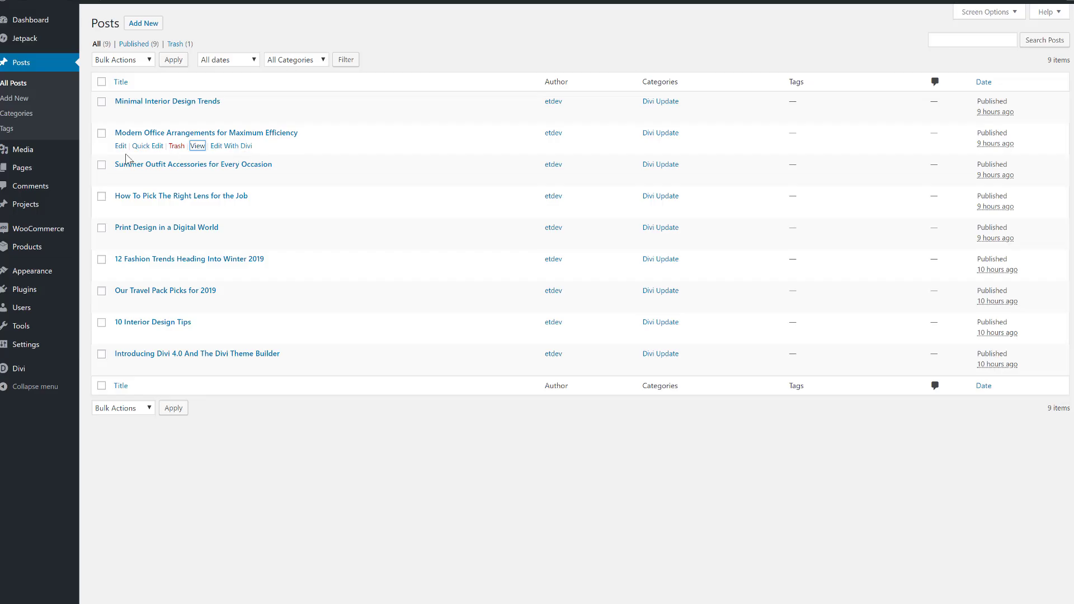
left_click(121, 147)
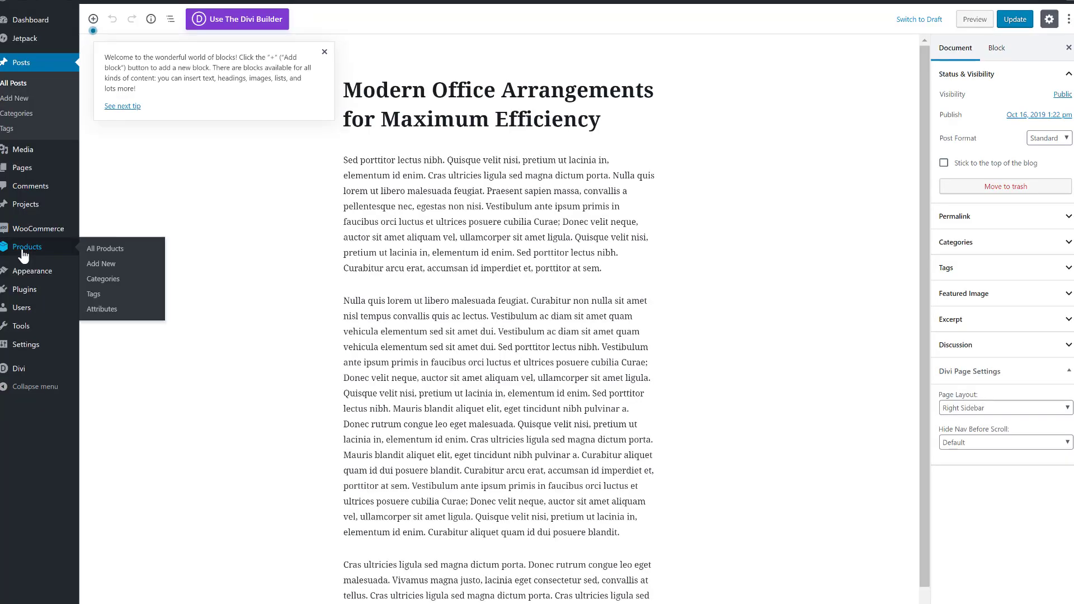
- Go to the product list and examine the Patterned Pillows page on the live site
left_click(38, 253)
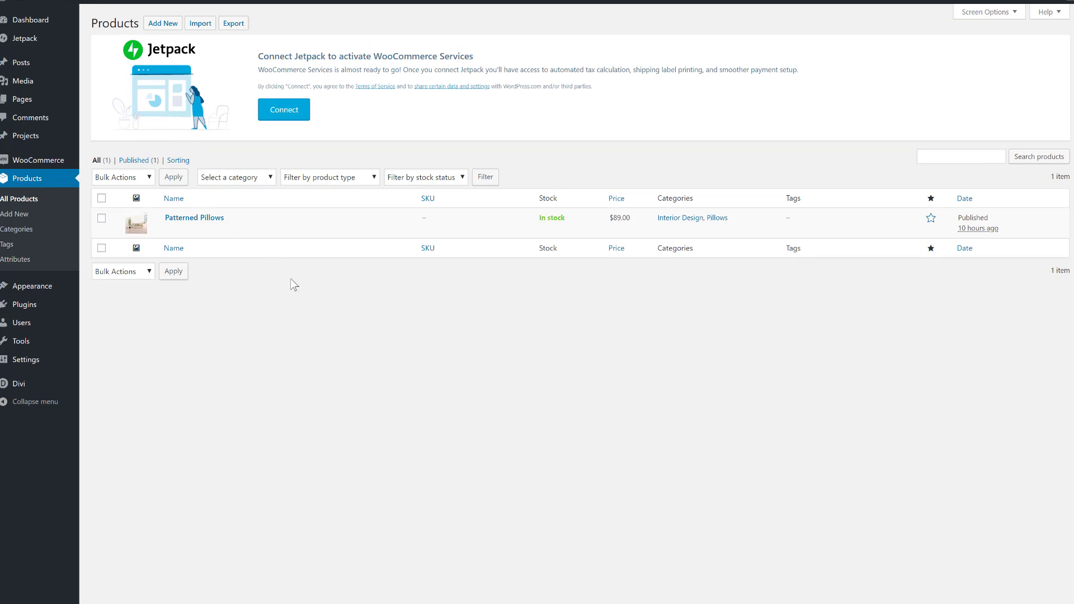
mouse_move(255, 235)
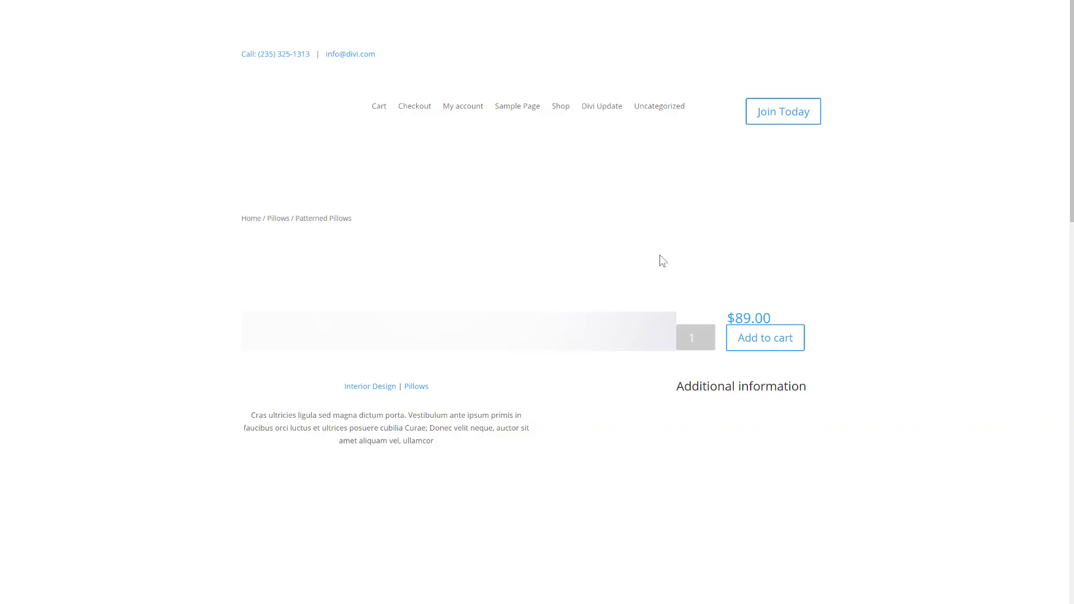
scroll(592, 333, "down", 2)
scroll(591, 327, "down", 10)
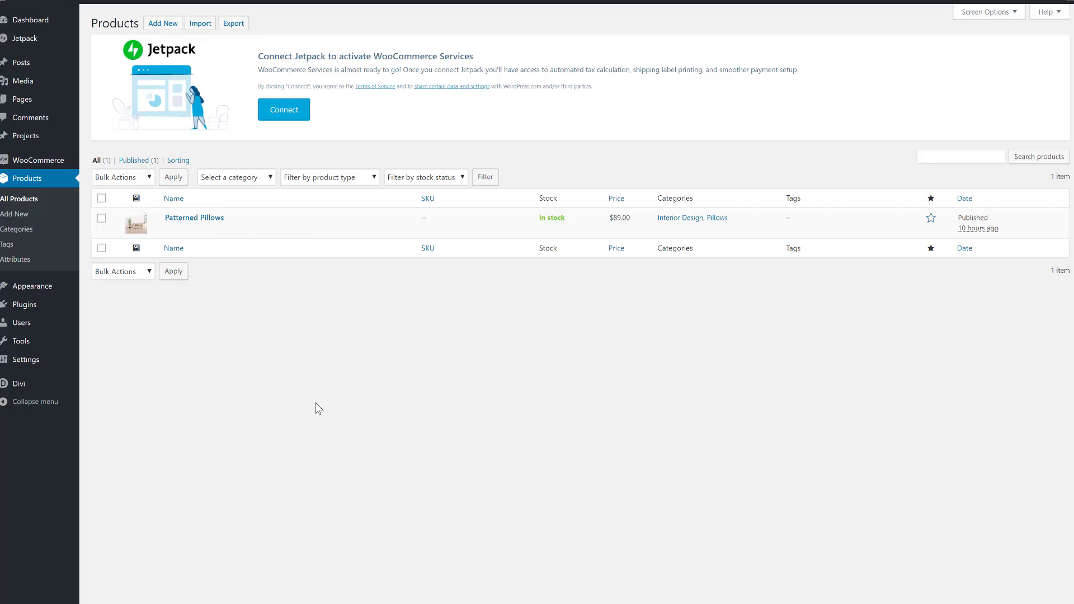
- Return to the Divi Theme Builder and inspect the Default Website Template's global header layout, then close it
mouse_move(43, 386)
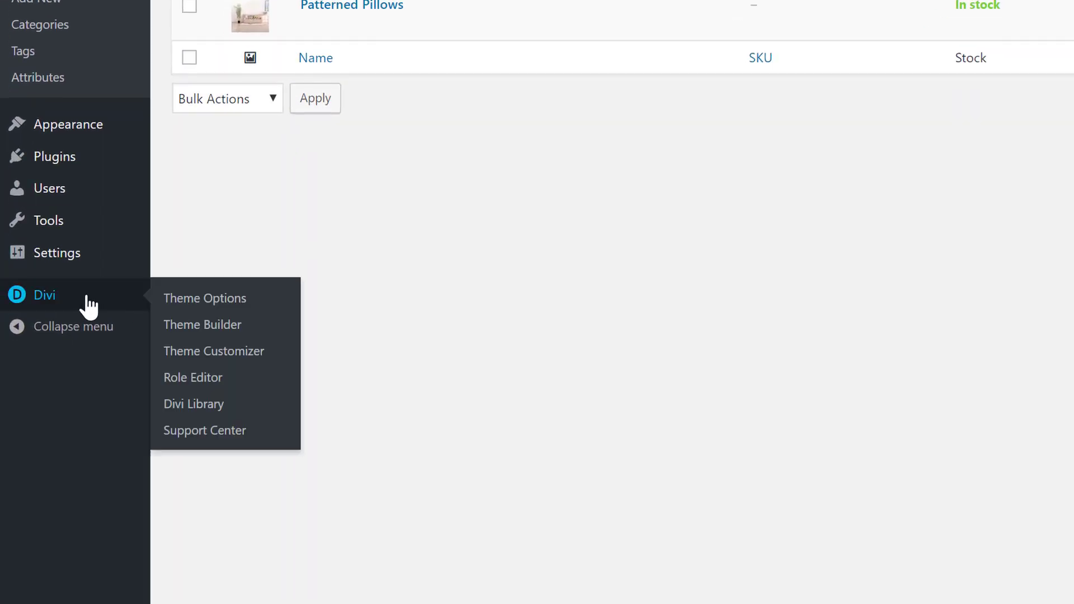
left_click(205, 327)
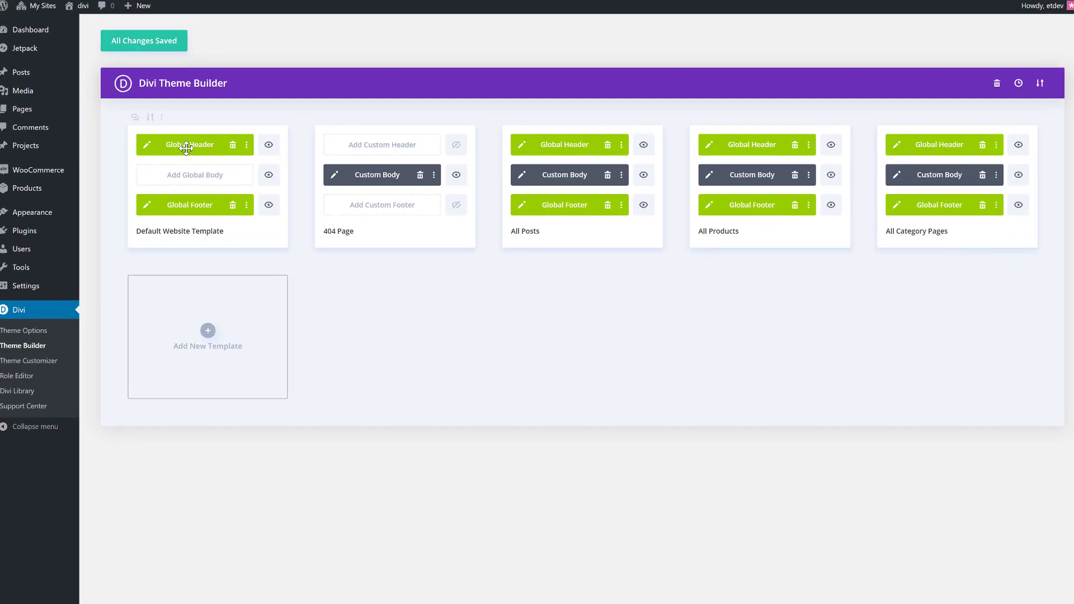
left_click(147, 150)
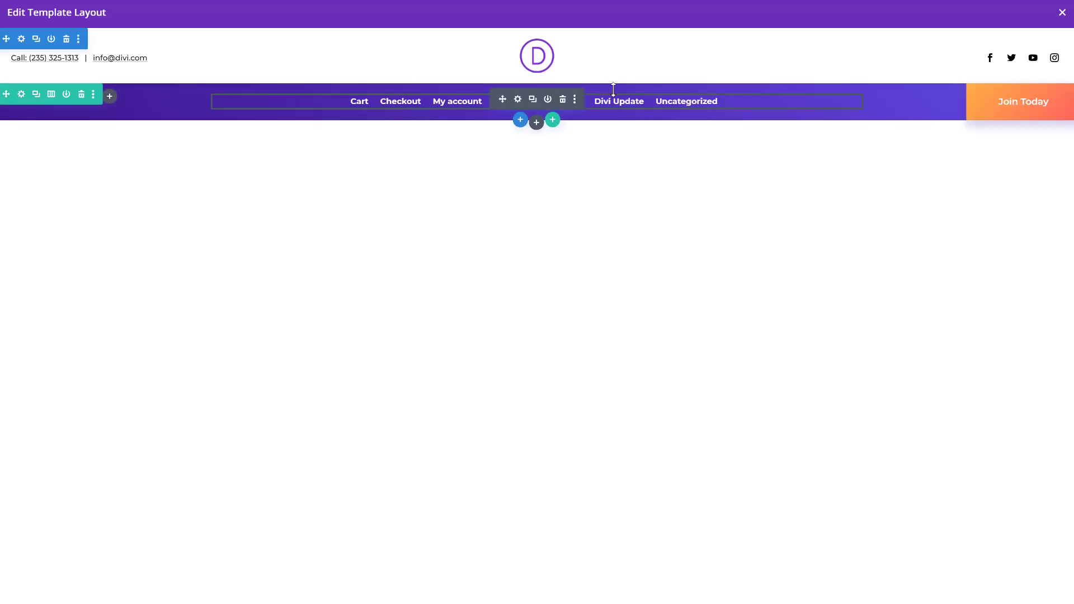
left_click(1063, 12)
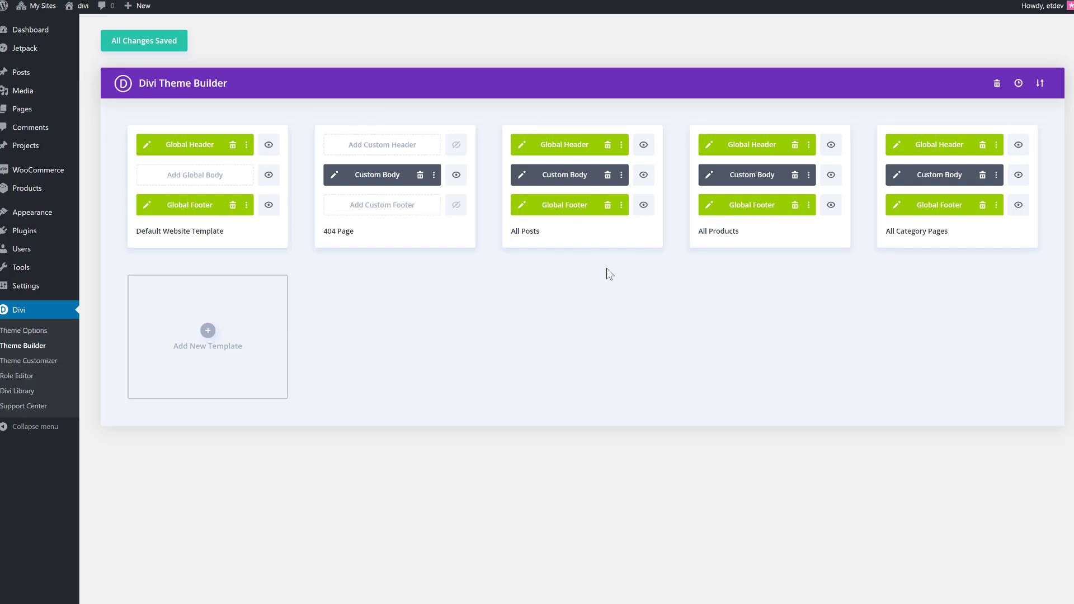
- Open the All Posts template's custom body for editing and look through its dynamic title and post content areas
left_click(522, 175)
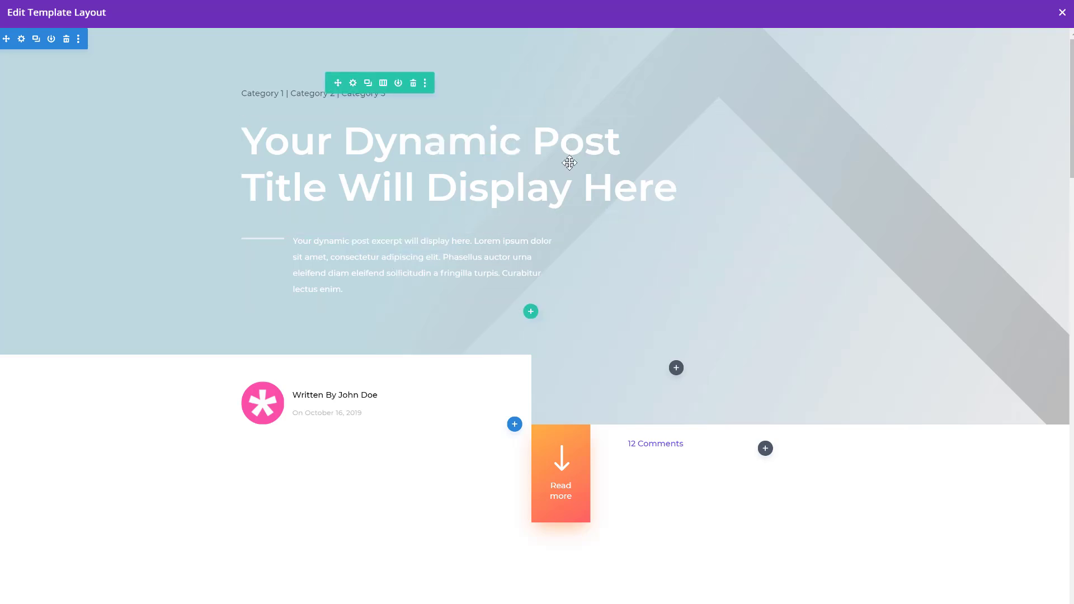
scroll(570, 163, "down", 2)
scroll(569, 162, "up", 2)
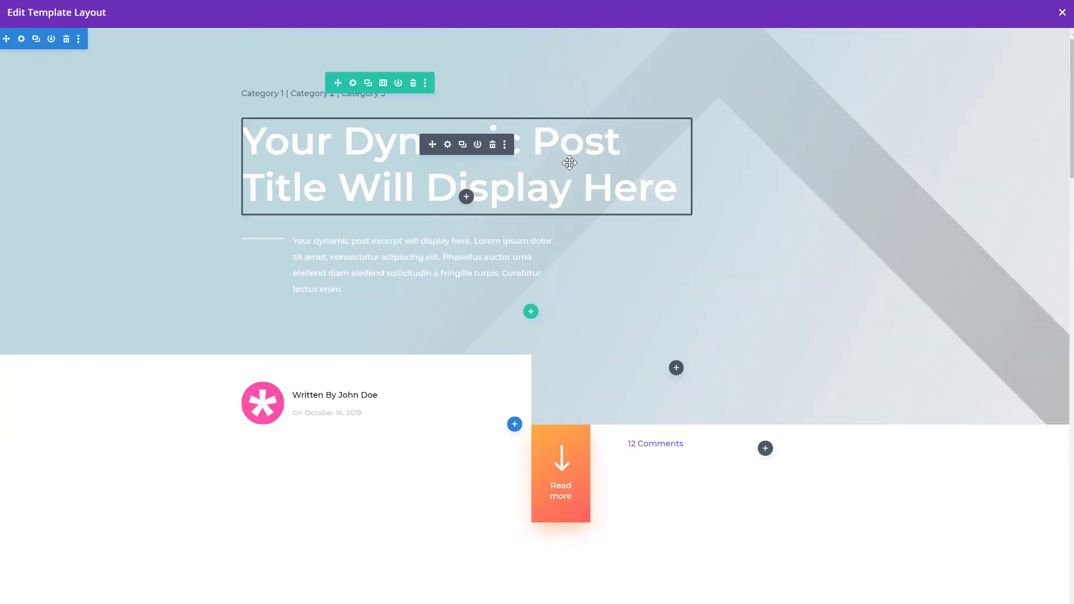
scroll(570, 162, "down", 6)
scroll(570, 162, "down", 4)
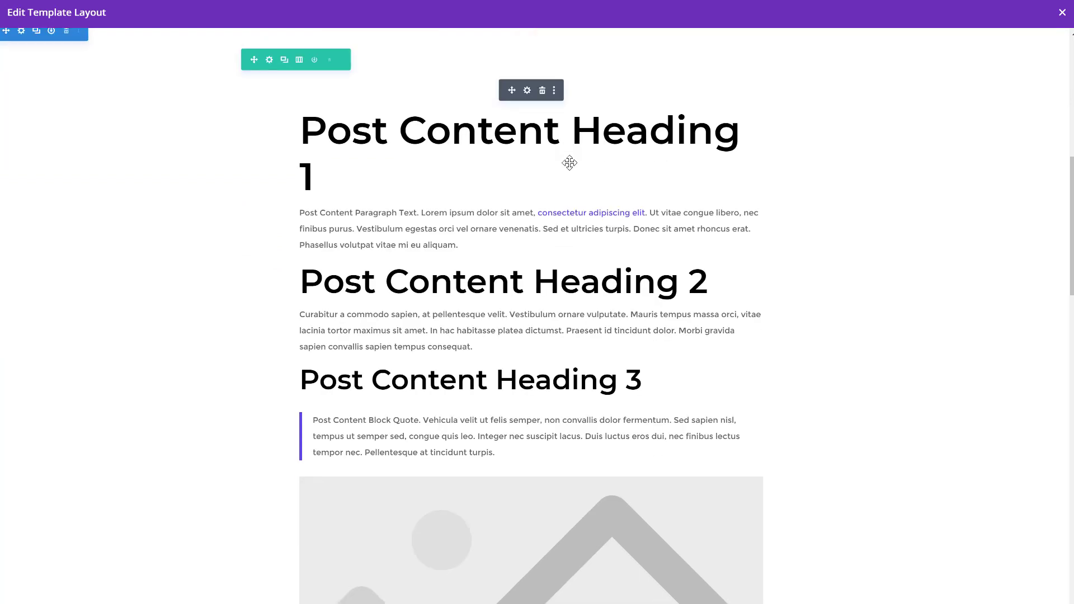
scroll(569, 162, "up", 10)
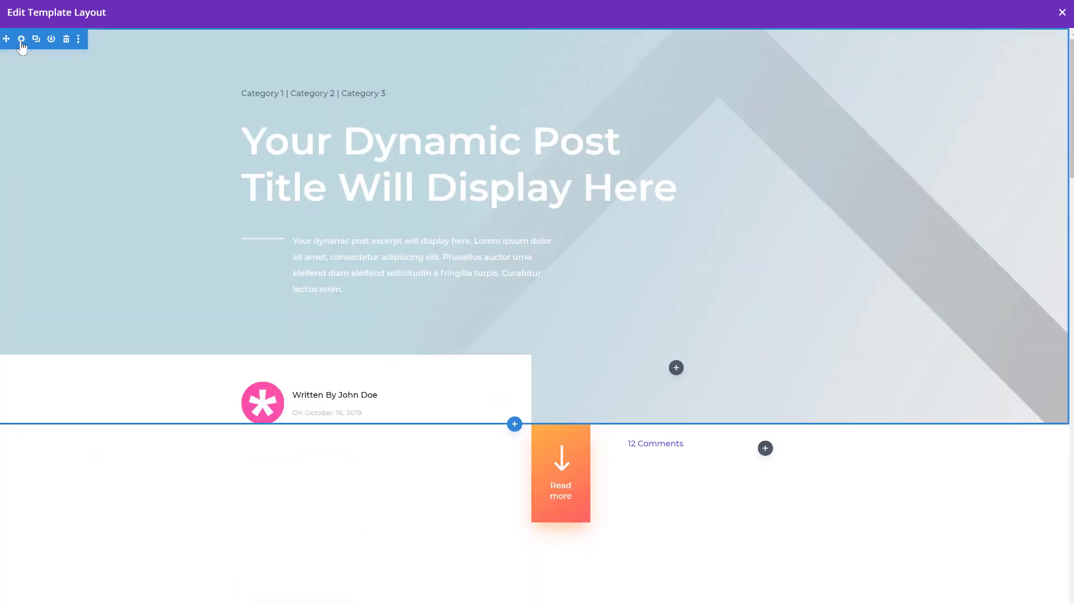
- Open the background gradient settings of the section holding the dynamic post title
left_click(21, 40)
left_click(713, 223)
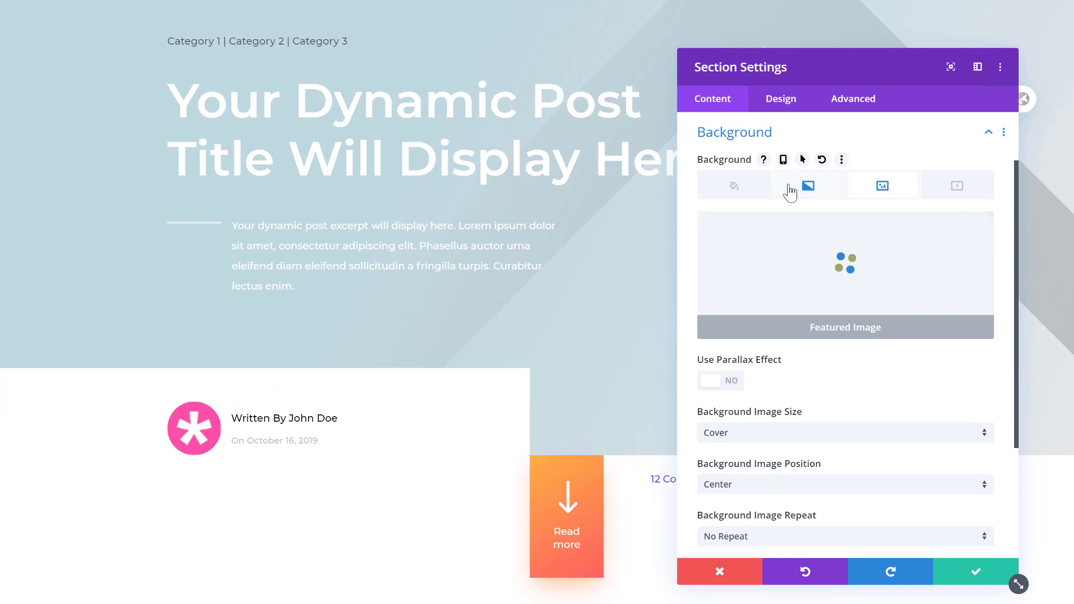
left_click(791, 192)
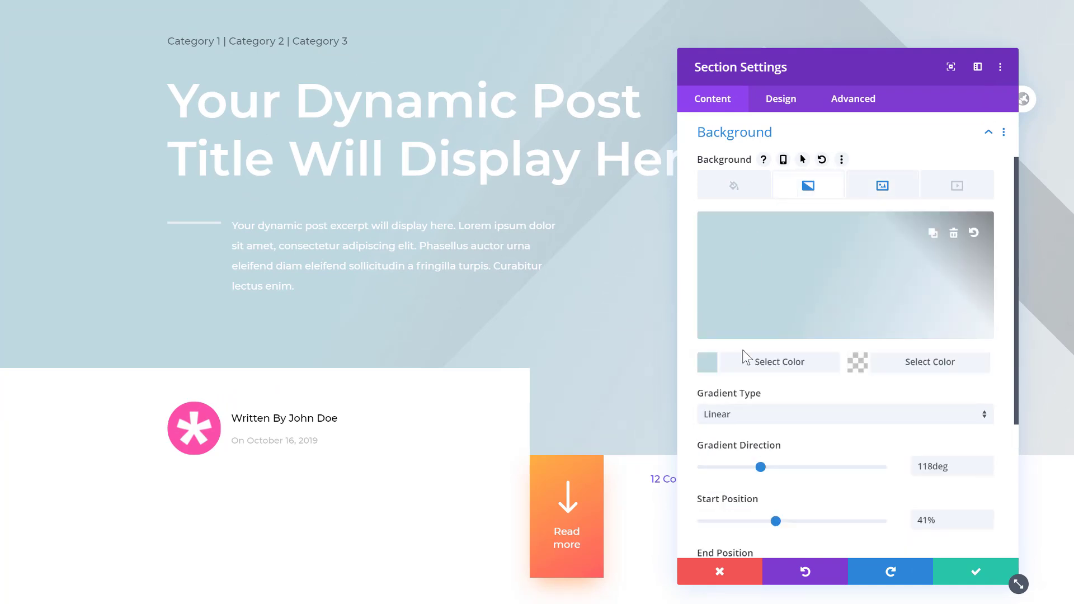
- Change the first background gradient color of the post title section to a saturated blue, apply the section settings, and save the Theme Builder changes
left_click(754, 370)
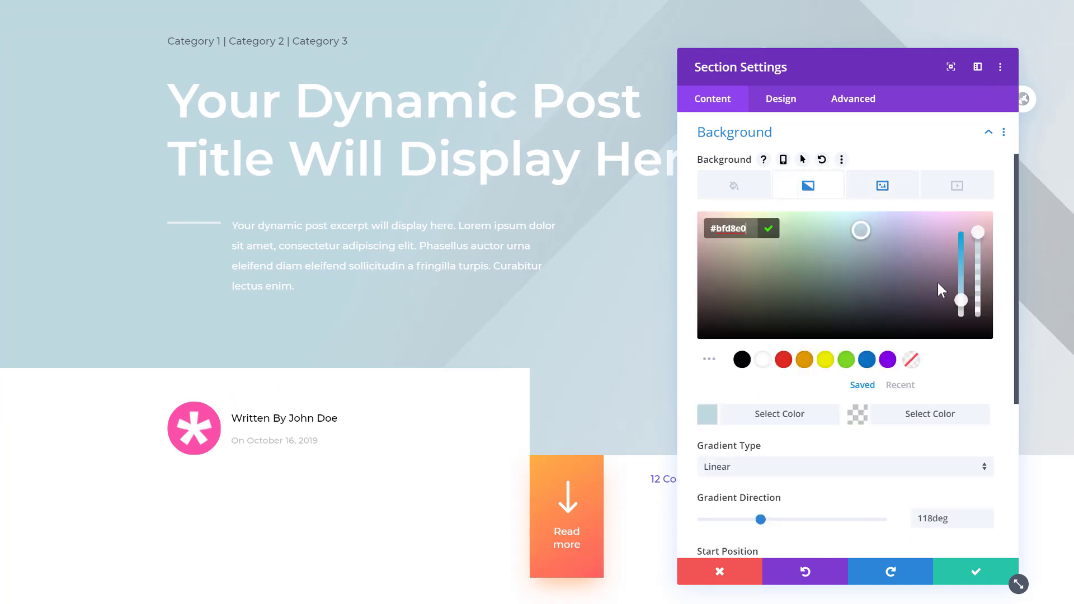
left_click_drag(962, 299, 965, 224)
left_click(891, 244)
left_click(891, 225)
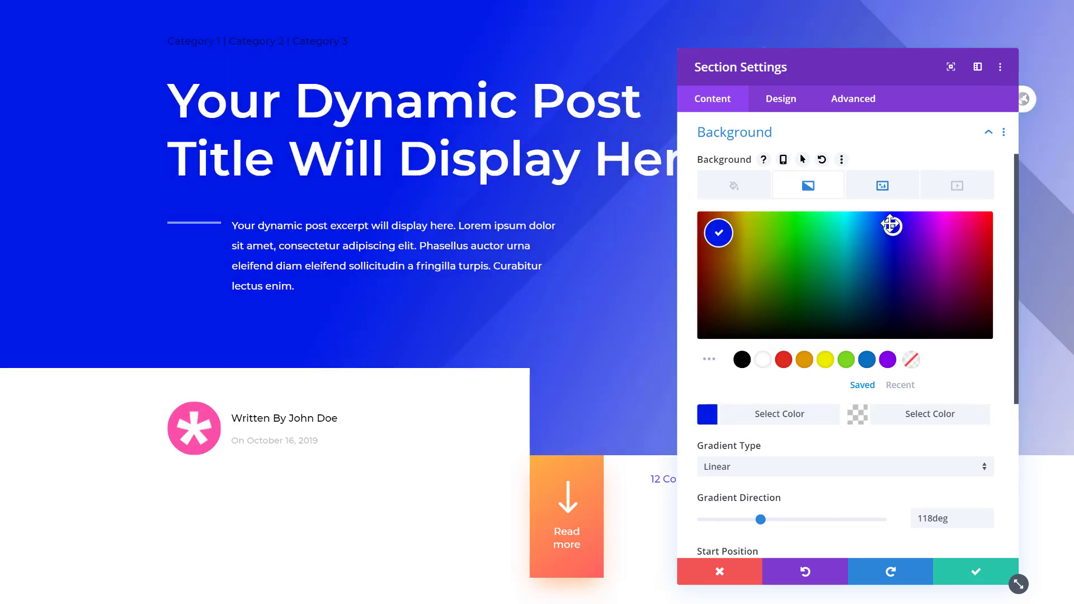
left_click(970, 570)
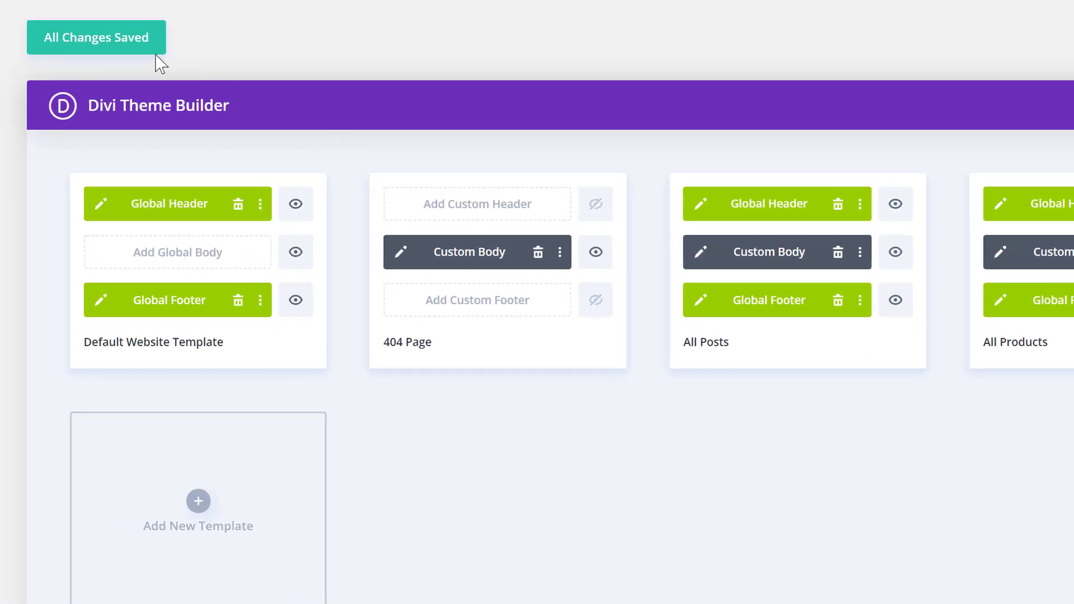
left_click(109, 43)
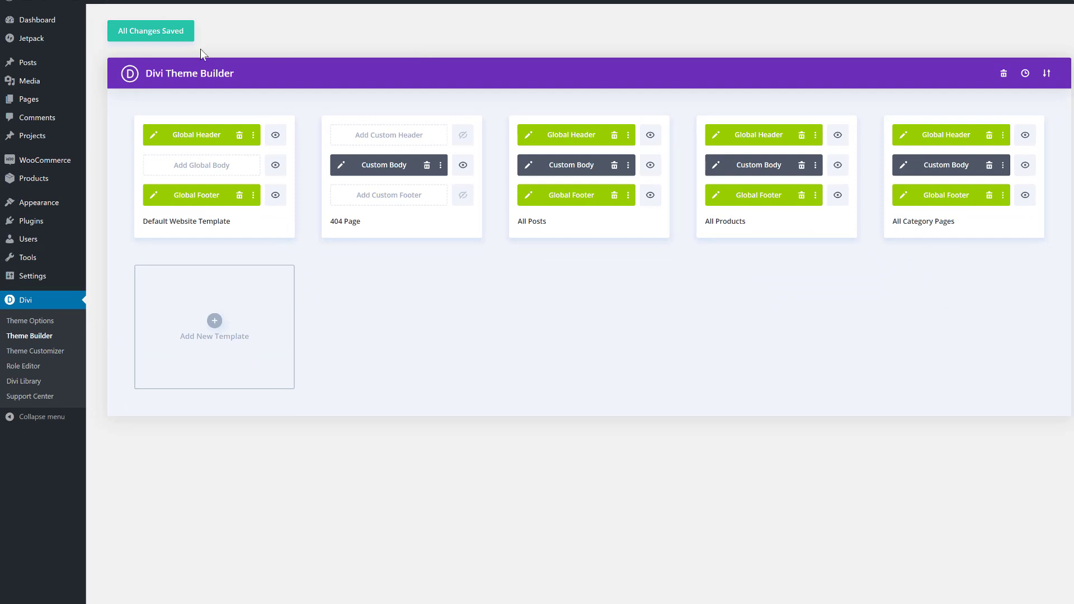
- Open the live Modern Office Arrangements and Summer Outfit Accessories posts from the post list and check the Modern Office header section
left_click(32, 63)
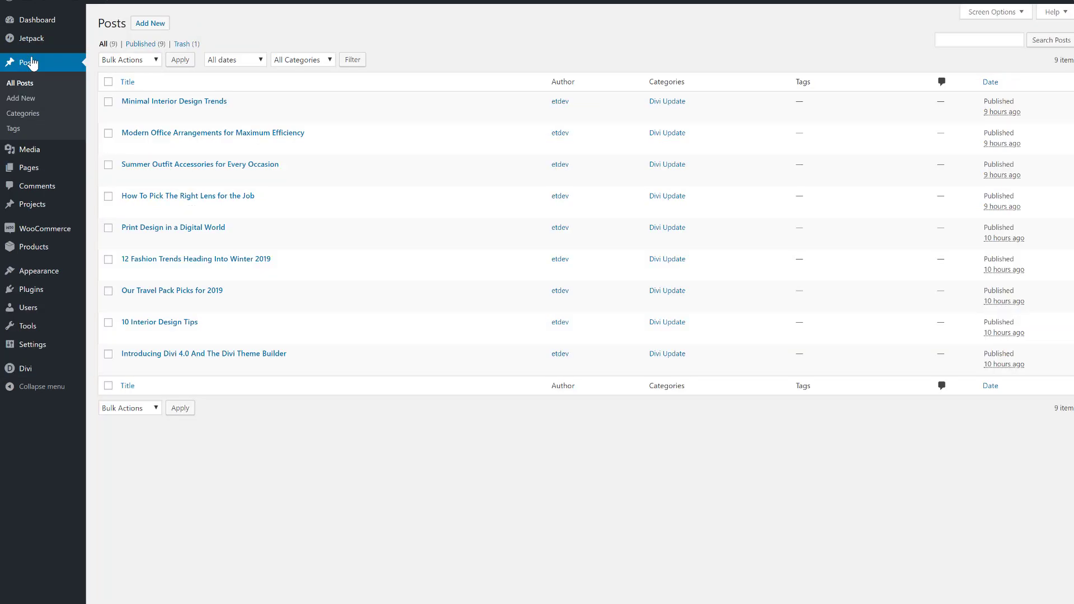
mouse_move(222, 157)
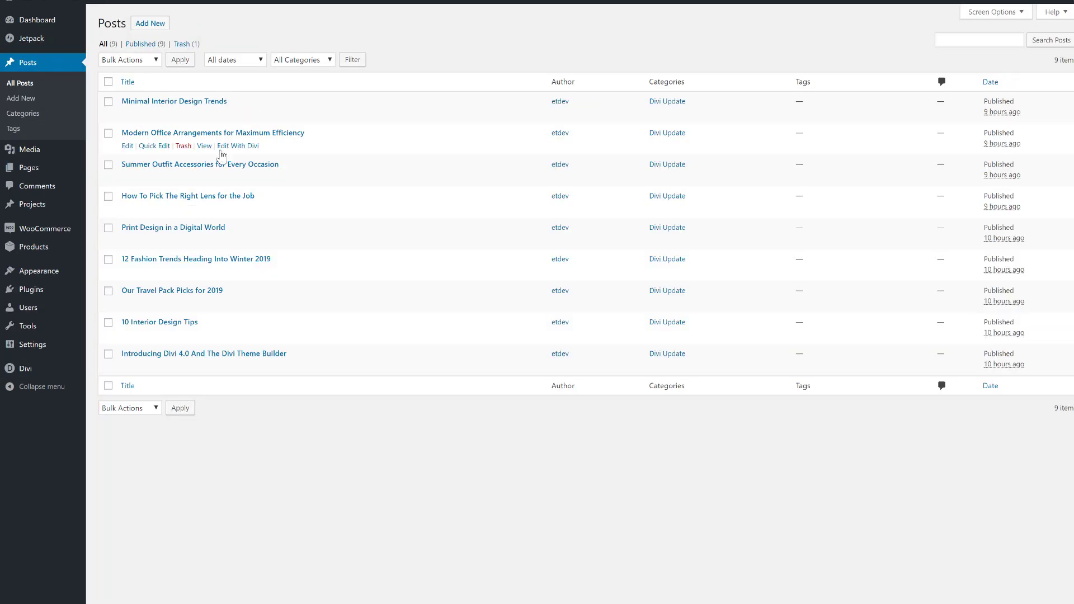
left_click(204, 178)
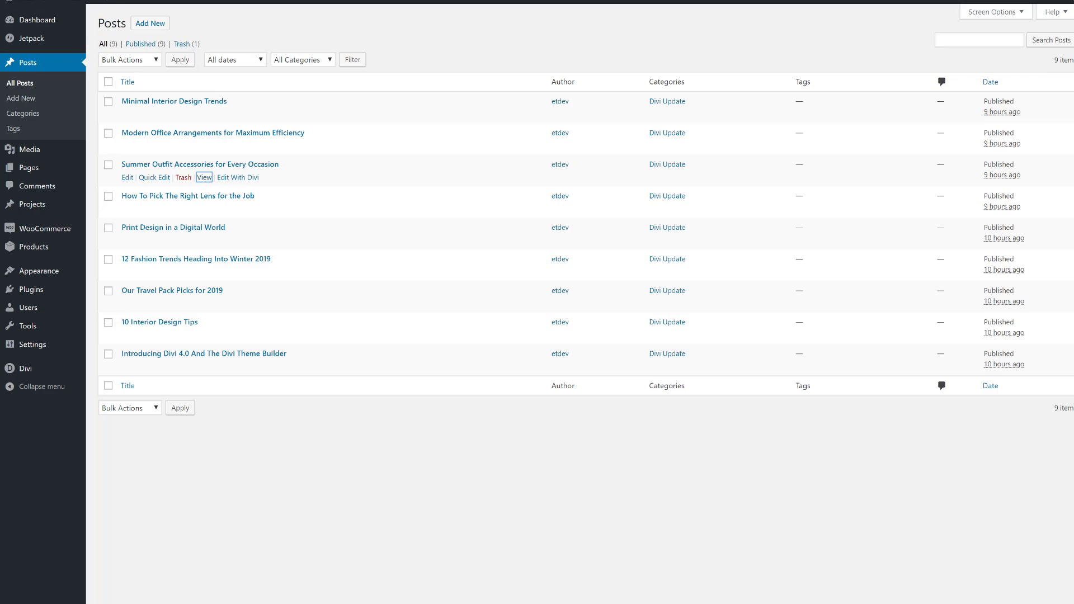
scroll(683, 248, "down", 2)
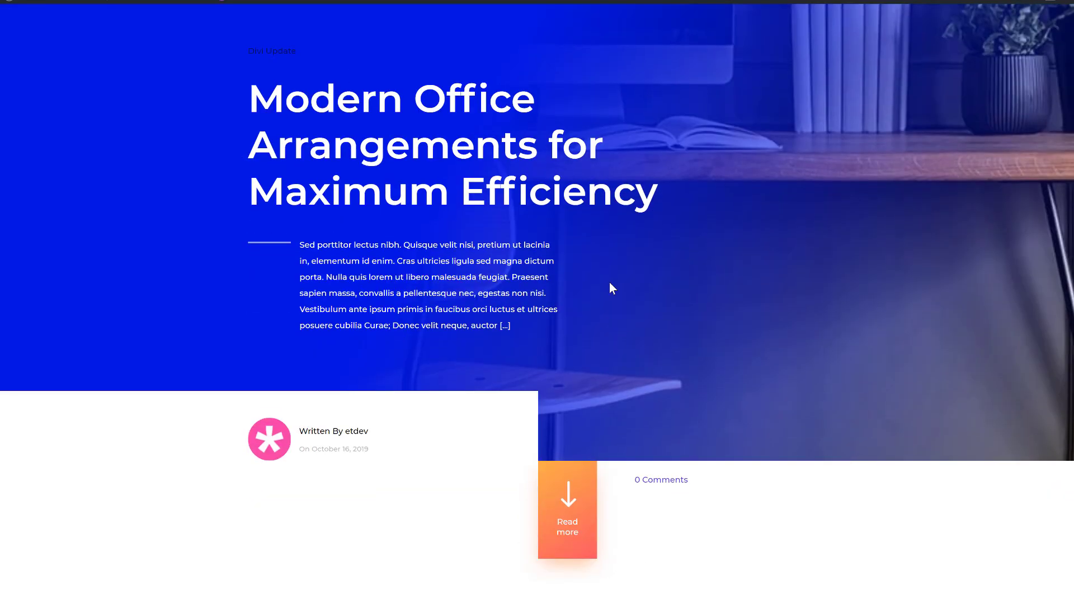
- Examine the live Summer Outfit Accessories post from its title section through the body text to the comments area
scroll(554, 125, "down", 3)
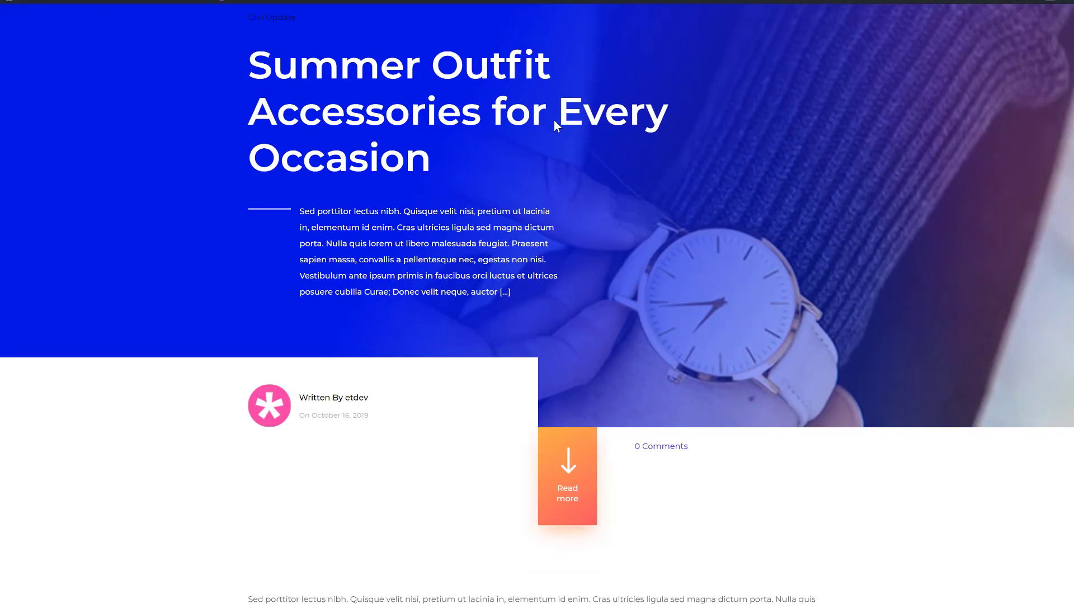
scroll(556, 124, "down", 10)
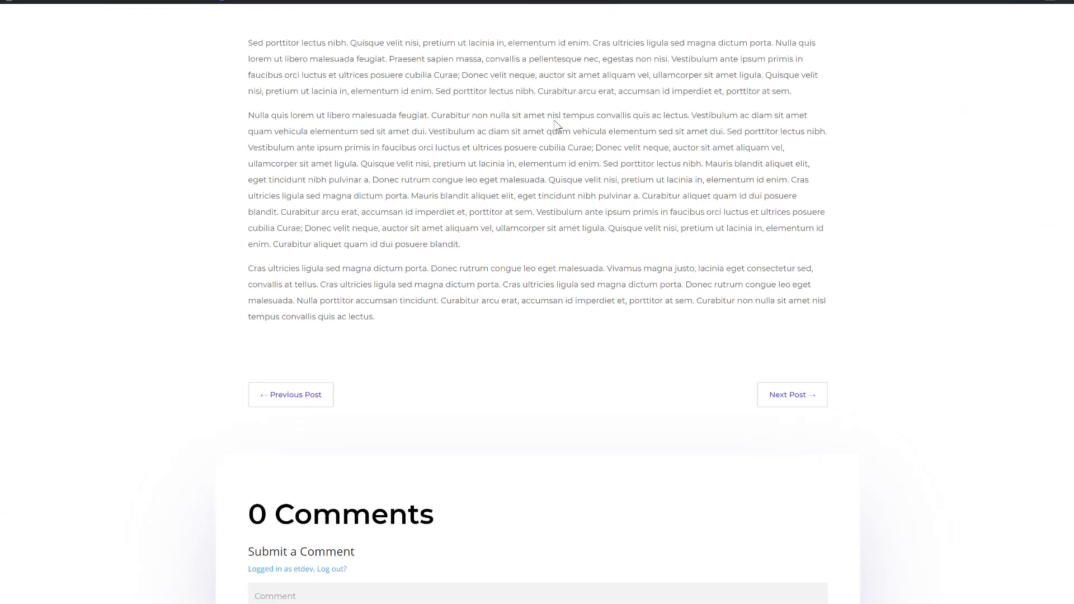
scroll(555, 124, "up", 6)
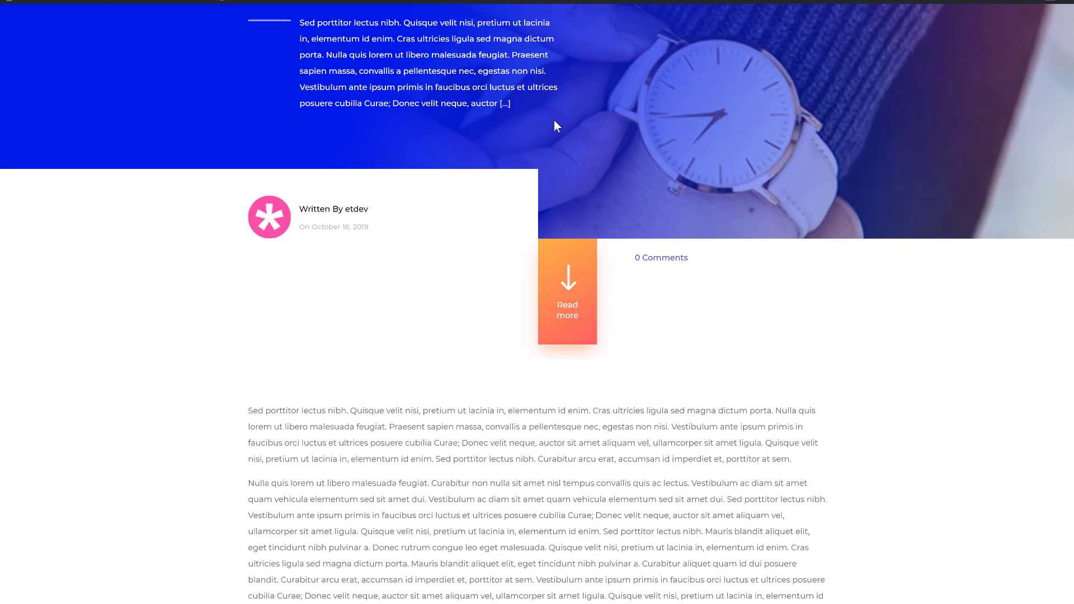
scroll(554, 120, "up", 4)
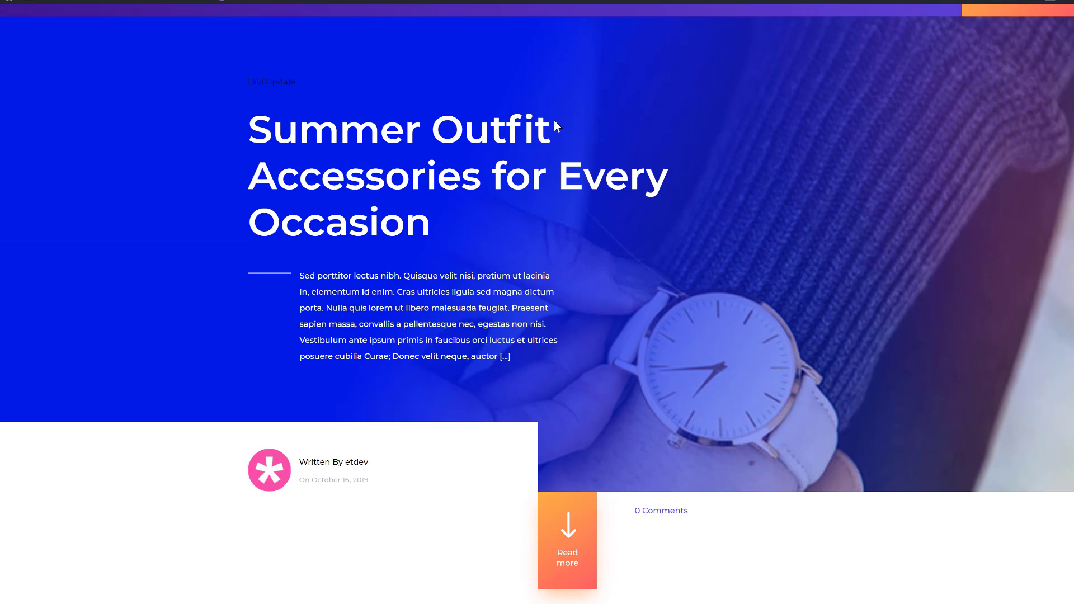
scroll(556, 126, "up", 2)
scroll(554, 121, "down", 1)
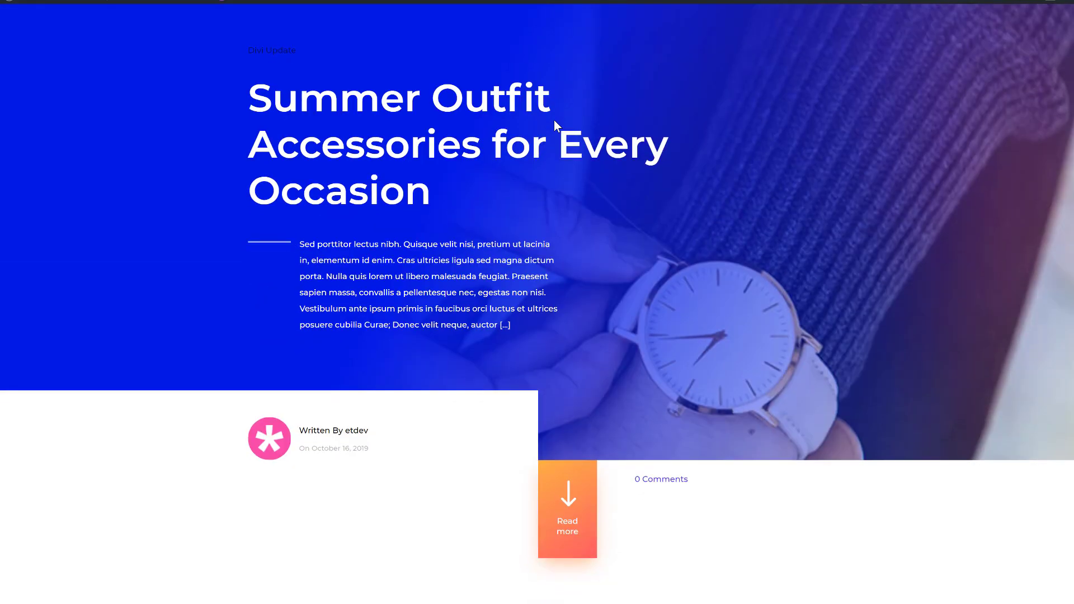